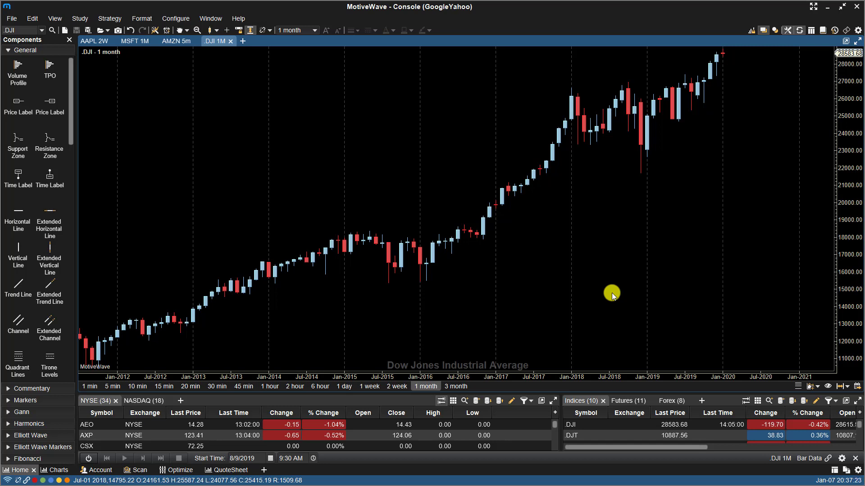
Pick the Auto Wave tool from the Elliott Wave drawing tools
click(188, 31)
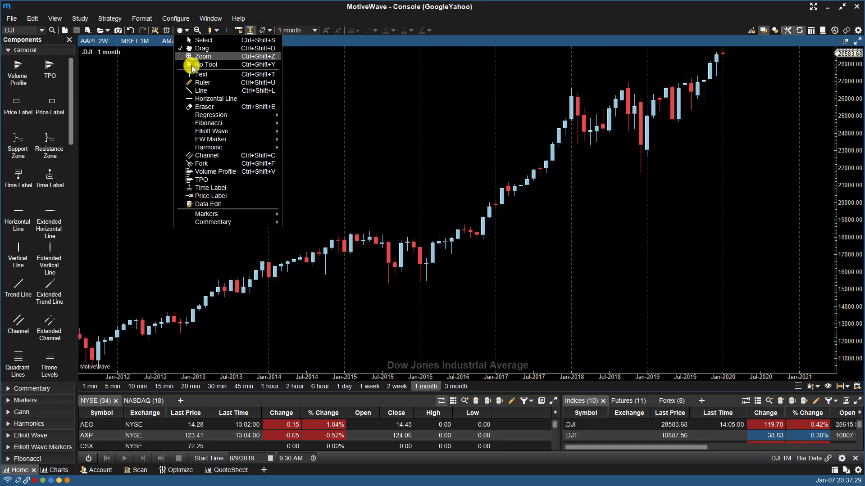
mouse_move(210, 134)
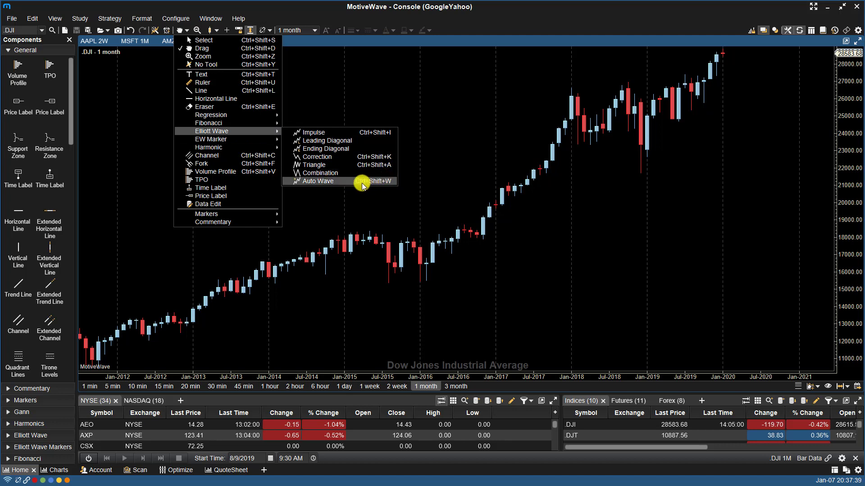
click(320, 181)
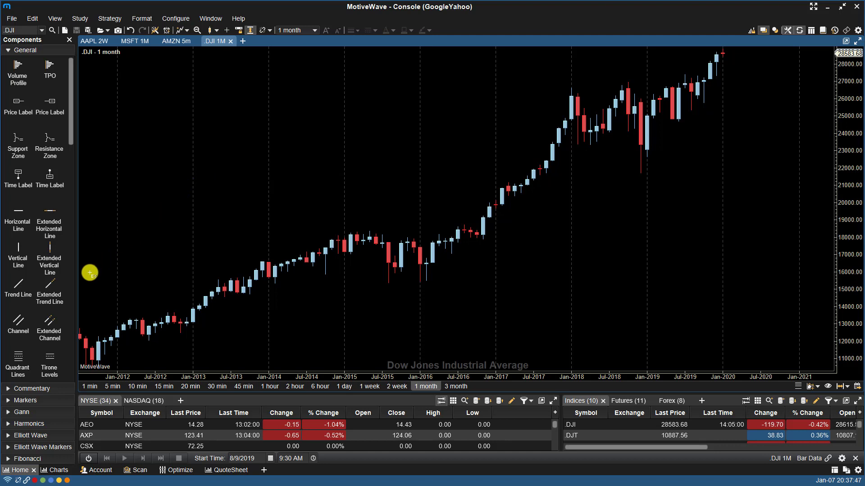
Draw an auto A-B-C count from the 2011 low to the 26616.71 high, moving B to the 2015 low
drag(90, 273, 582, 172)
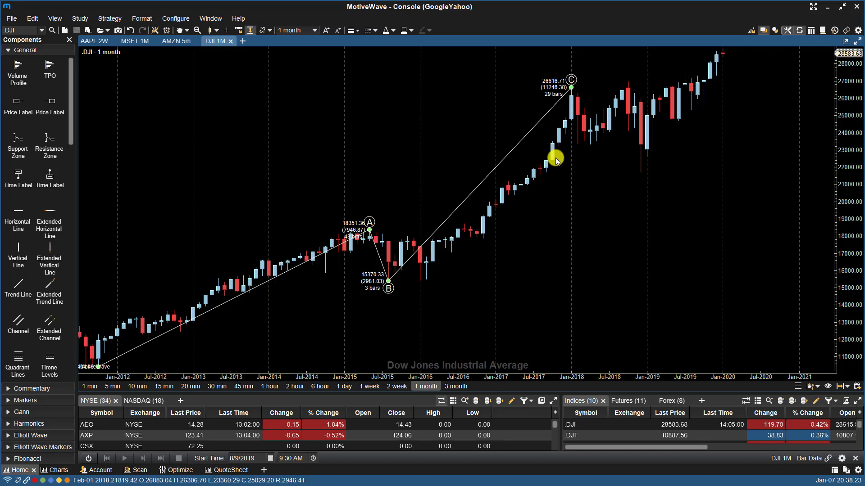
mouse_move(388, 282)
mouse_down()
mouse_move(456, 290)
mouse_move(390, 281)
mouse_up()
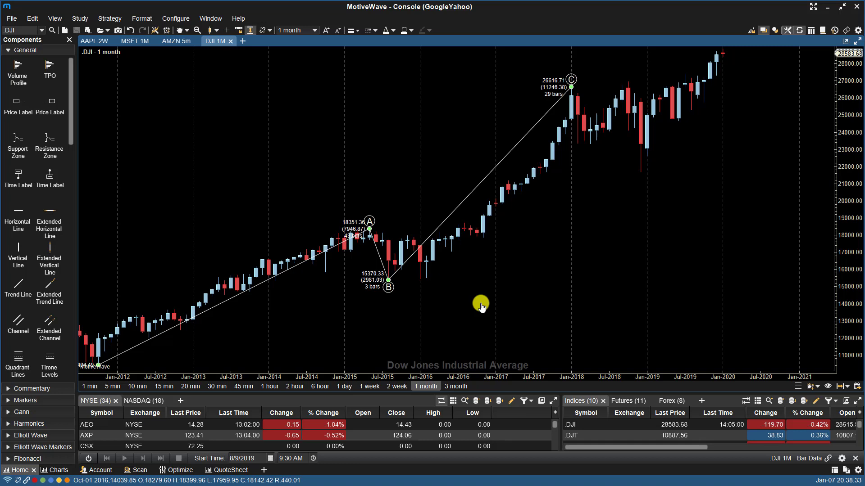
Decompose the wave count one level so A and C gain (1)–(5) sub-waves
right_click(332, 247)
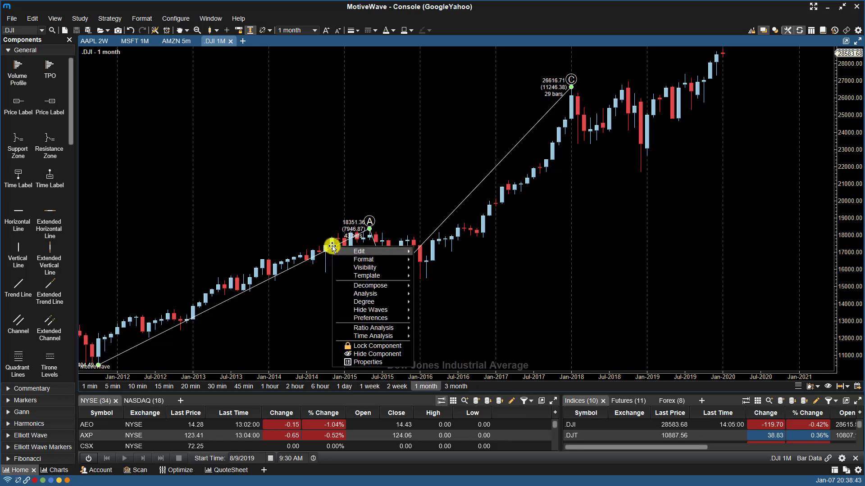
mouse_move(363, 289)
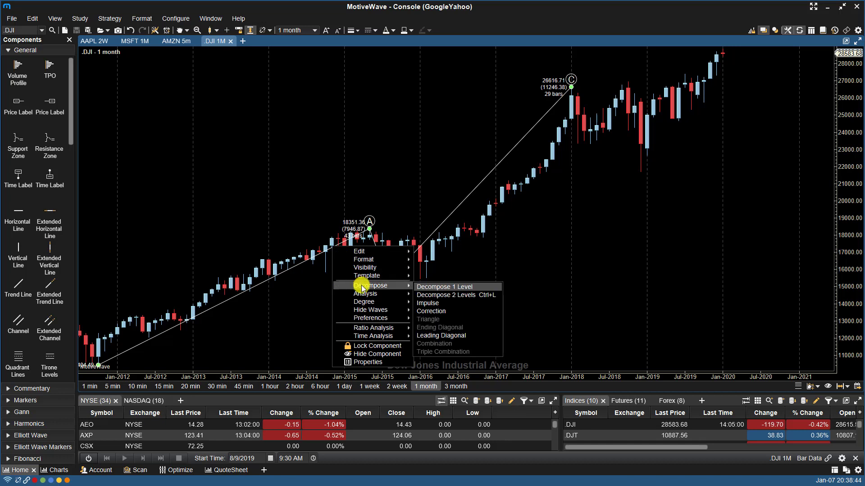
click(427, 287)
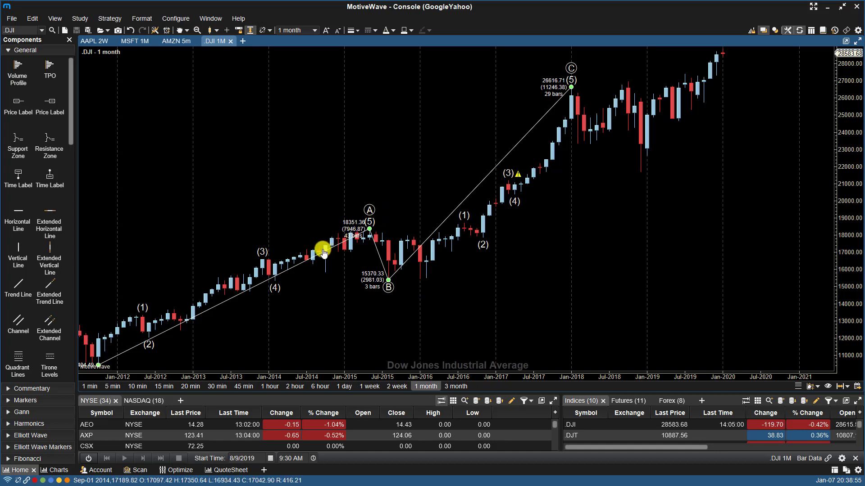
Choose Decompose 2 Levels on the ABC correction
mouse_move(321, 252)
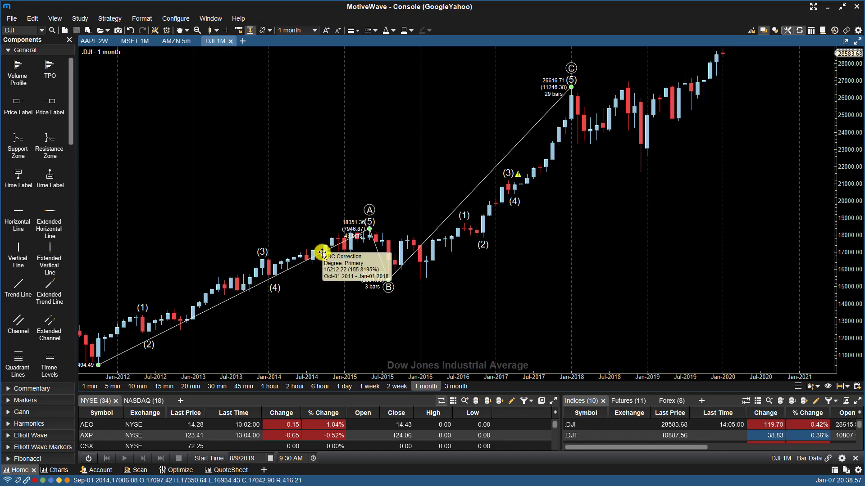
right_click(322, 253)
mouse_move(360, 292)
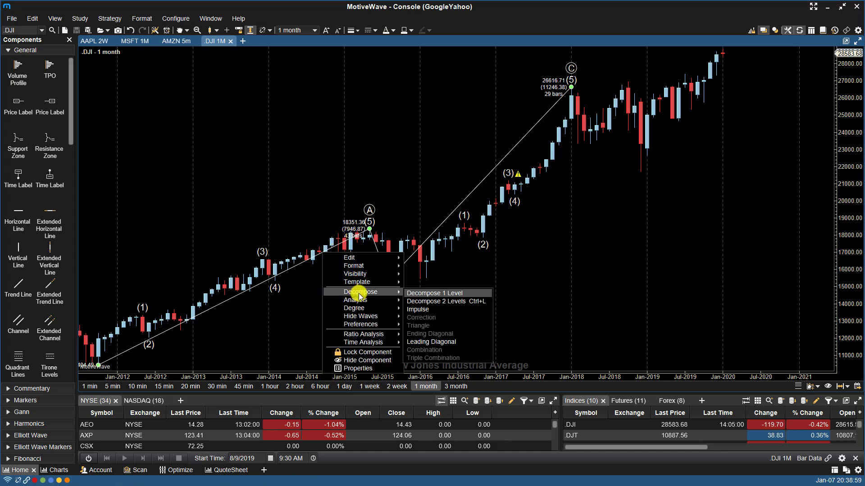
click(430, 302)
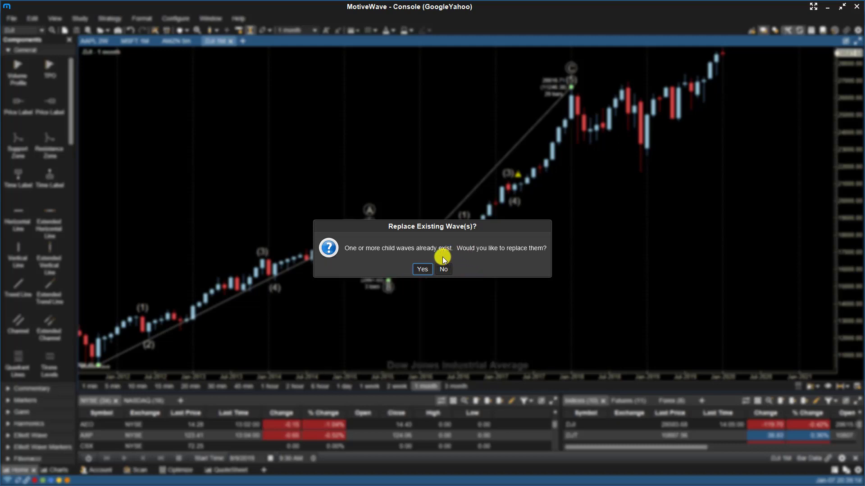
Replace the existing sub-waves, then decompose the first 2012–2013 minor impulse one level
click(420, 269)
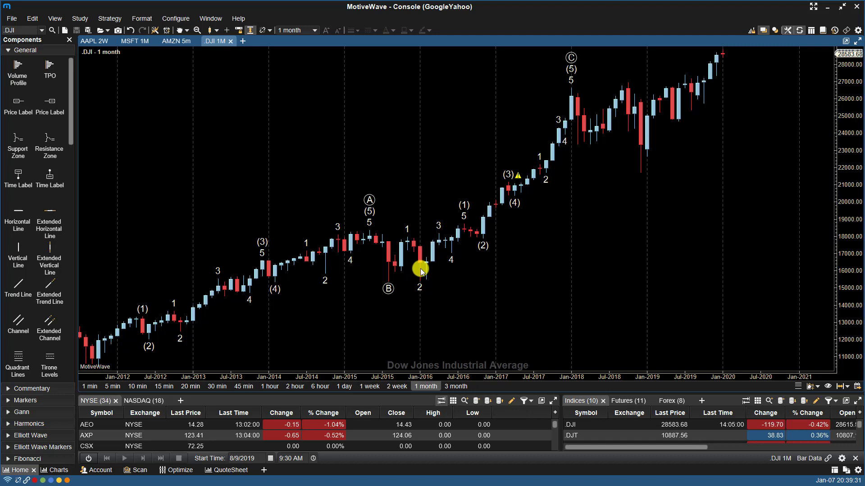
click(173, 303)
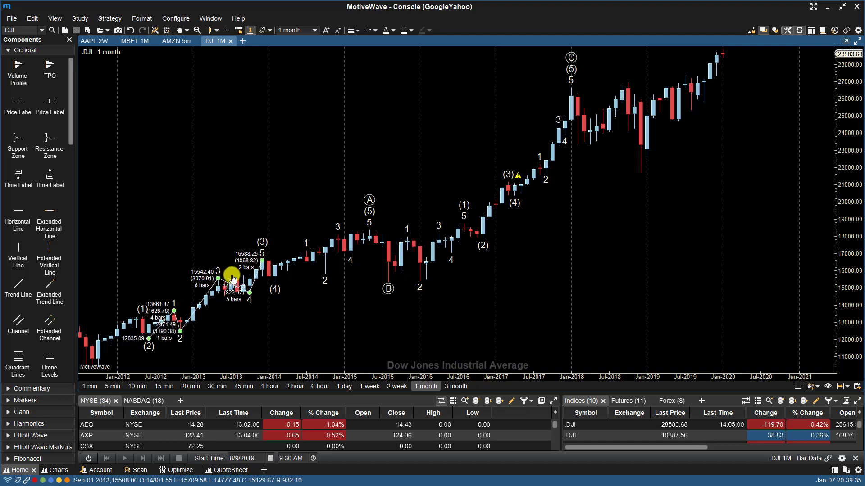
mouse_move(205, 295)
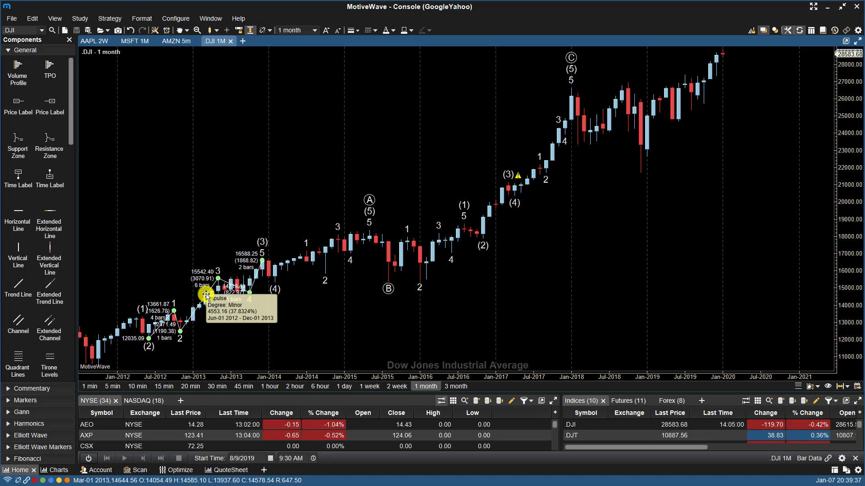
right_click(207, 296)
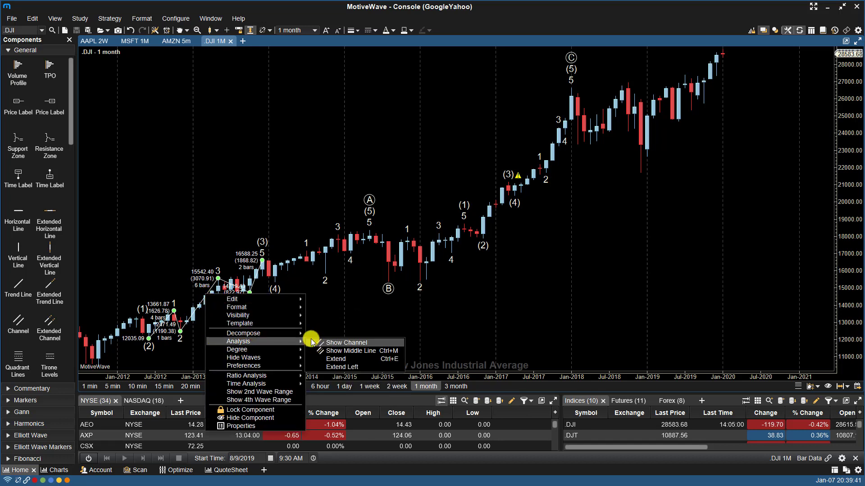
mouse_move(291, 332)
click(318, 334)
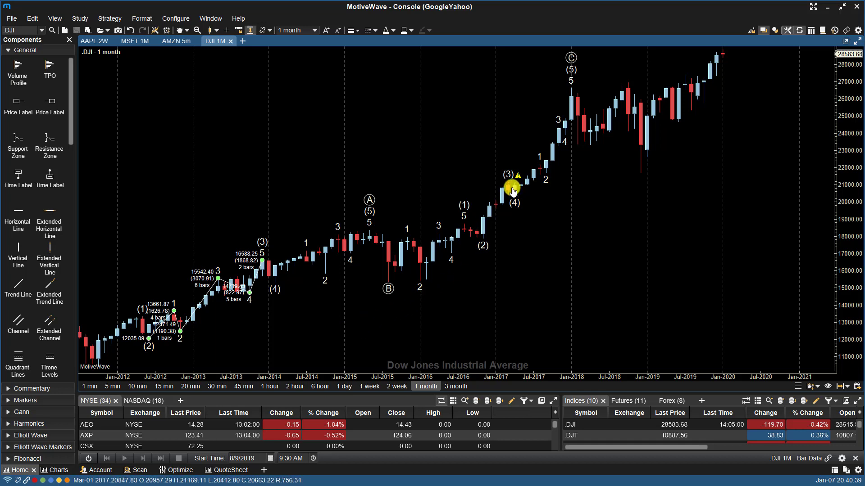
mouse_move(519, 177)
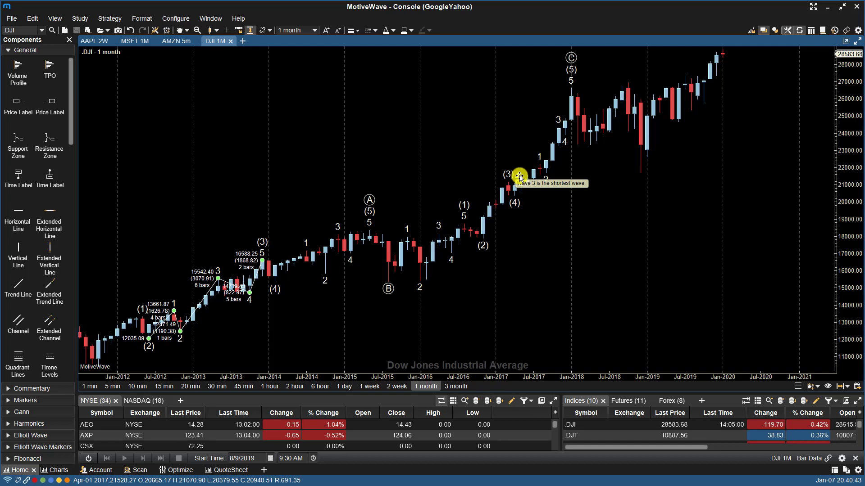
click(520, 177)
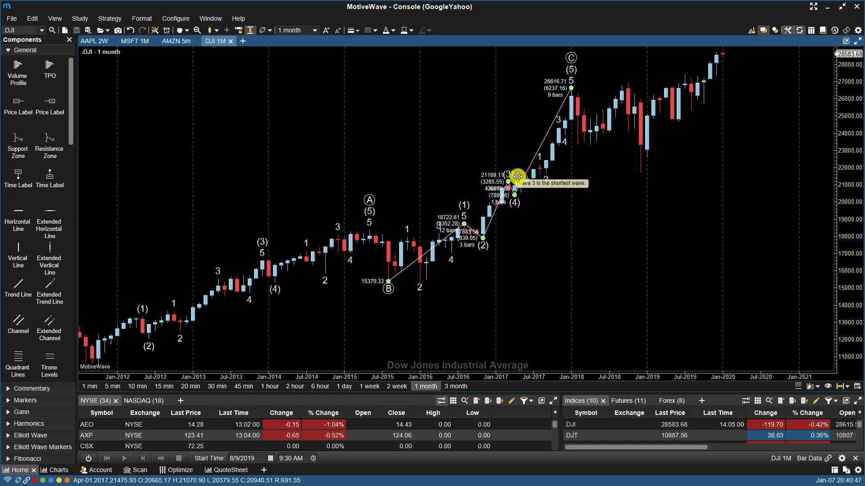
mouse_move(519, 176)
drag(513, 185, 502, 179)
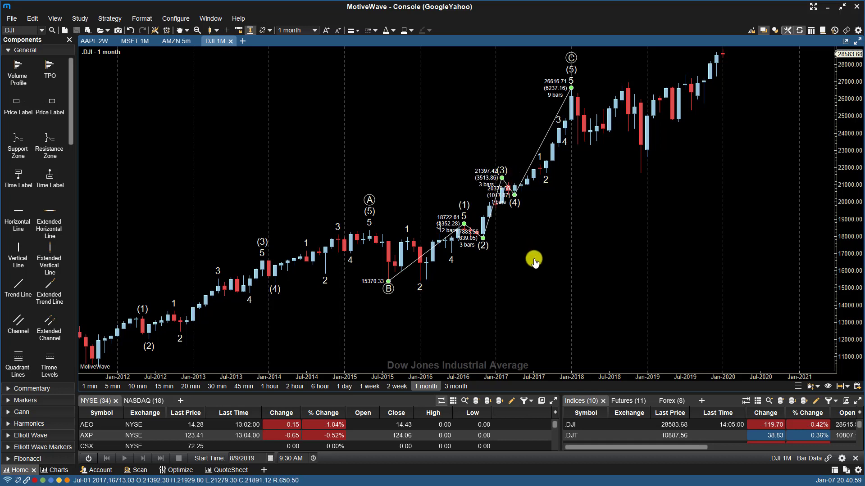
drag(506, 180, 510, 182)
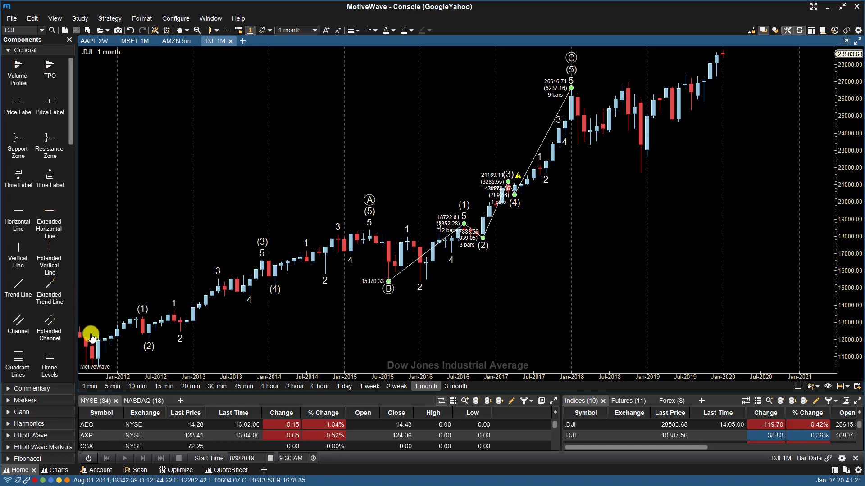
Delete the old count and draw a new Auto Wave A-B-C from the 2012 low to the 2018 high
click(580, 70)
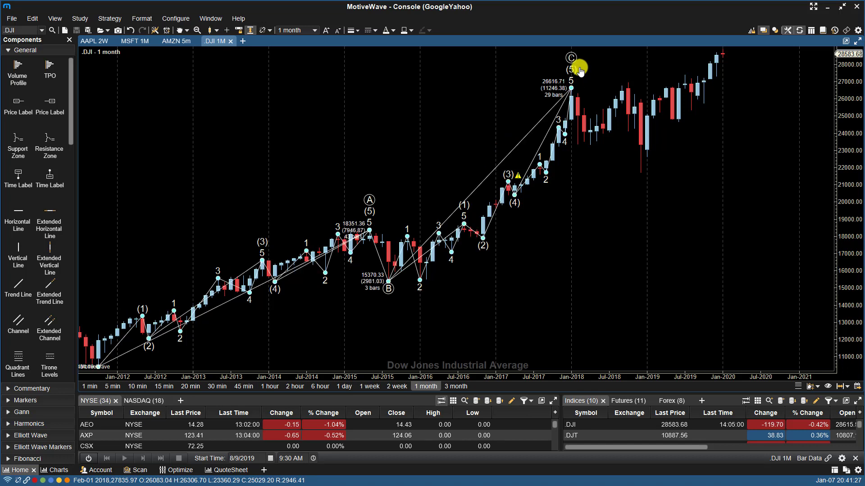
key(Delete)
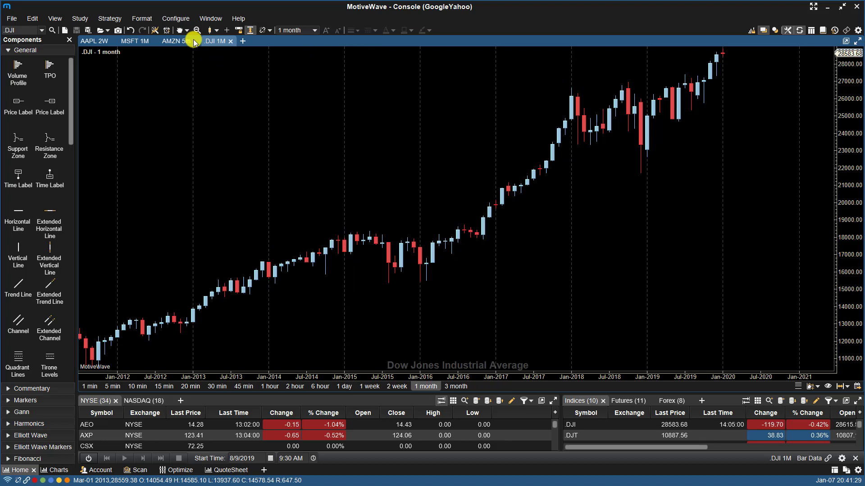
click(184, 31)
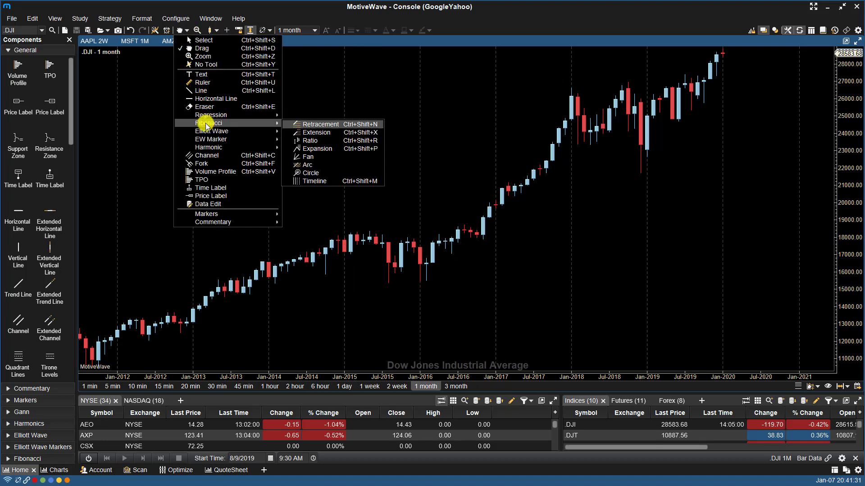
mouse_move(217, 130)
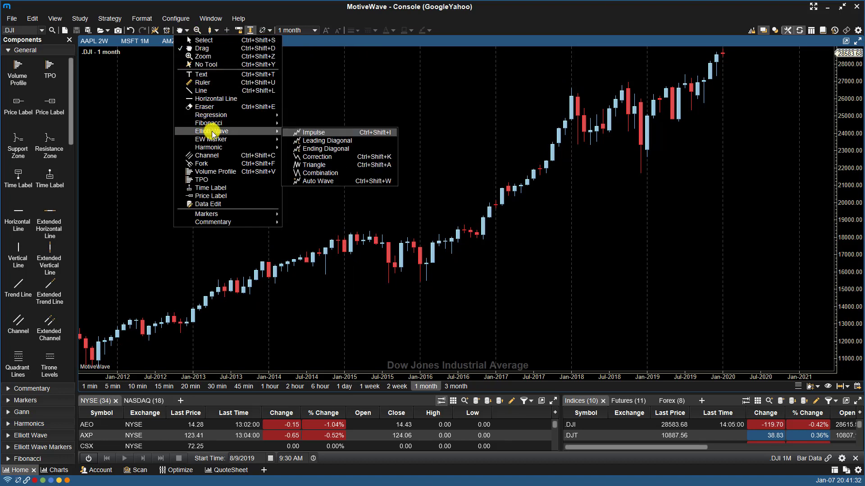
click(310, 182)
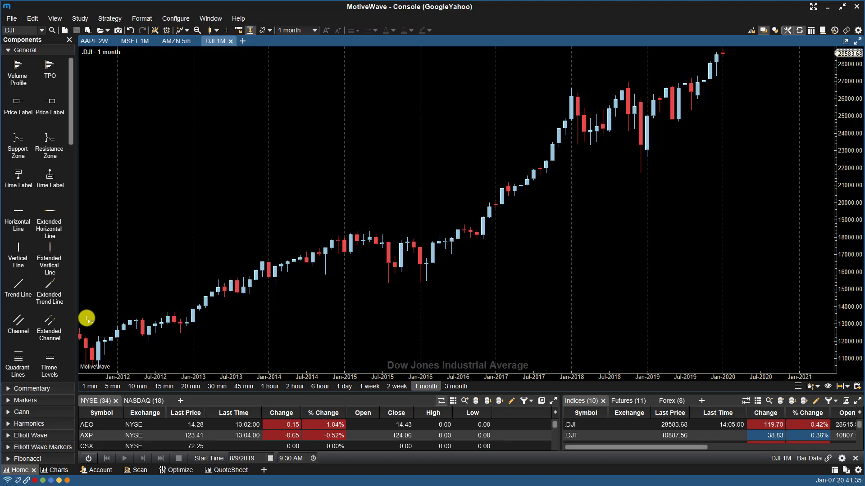
mouse_move(86, 319)
mouse_down()
mouse_move(439, 260)
mouse_move(631, 188)
mouse_up()
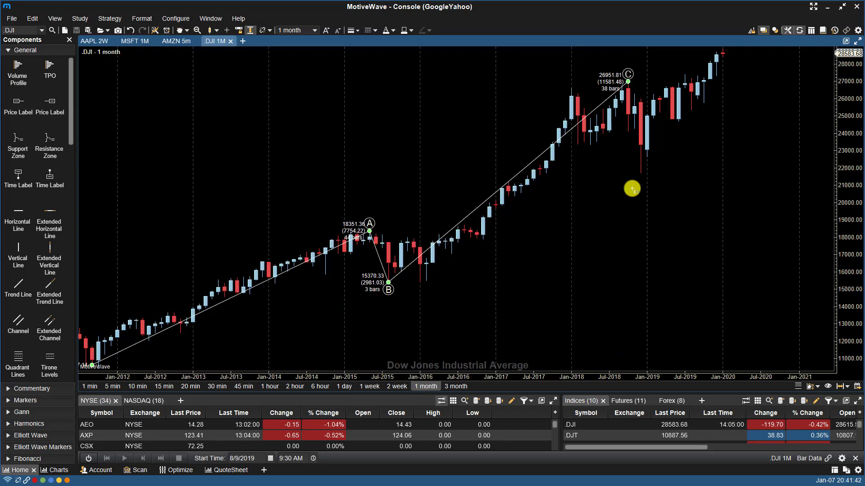
Apply Decompose 2 Levels to the A-B-C wave, placing A at 18351.36 and B at 15370.33
right_click(524, 169)
mouse_move(561, 208)
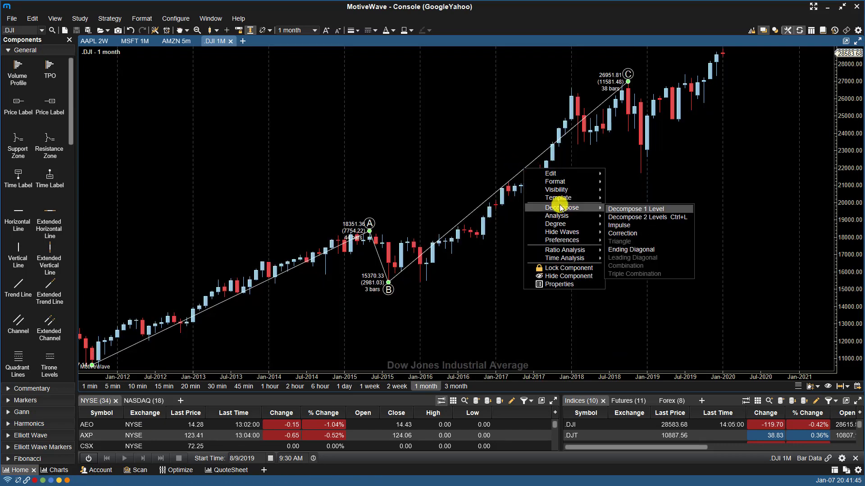
click(634, 218)
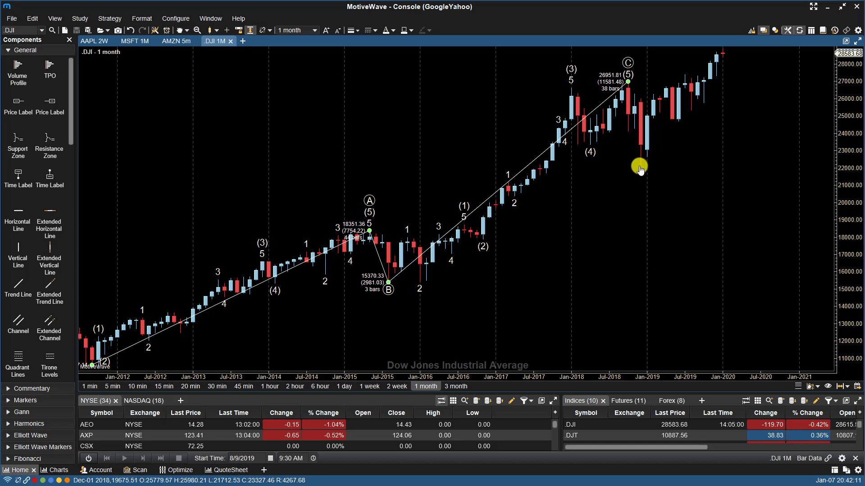
Delete the minor wave between B and (1), then select the A-B-C wave
click(408, 233)
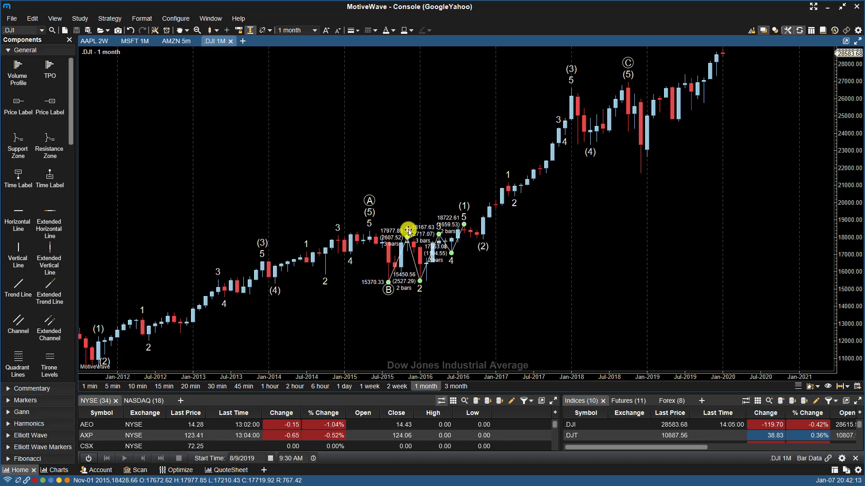
mouse_move(408, 231)
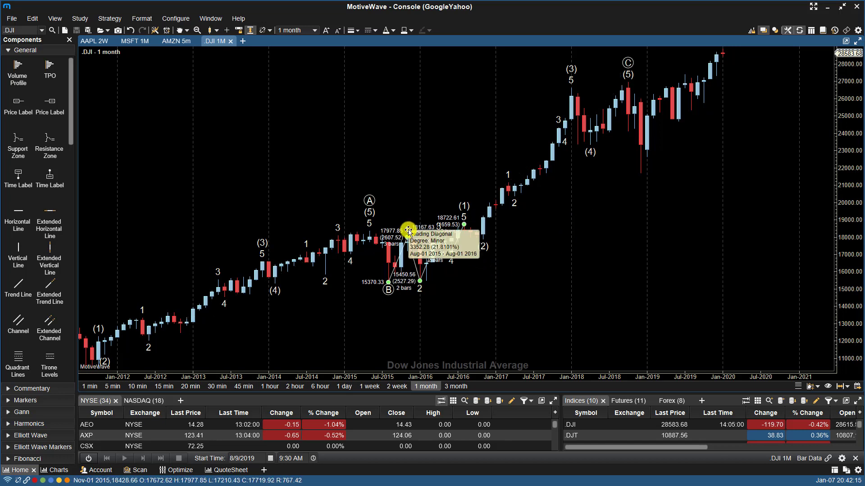
key(Delete)
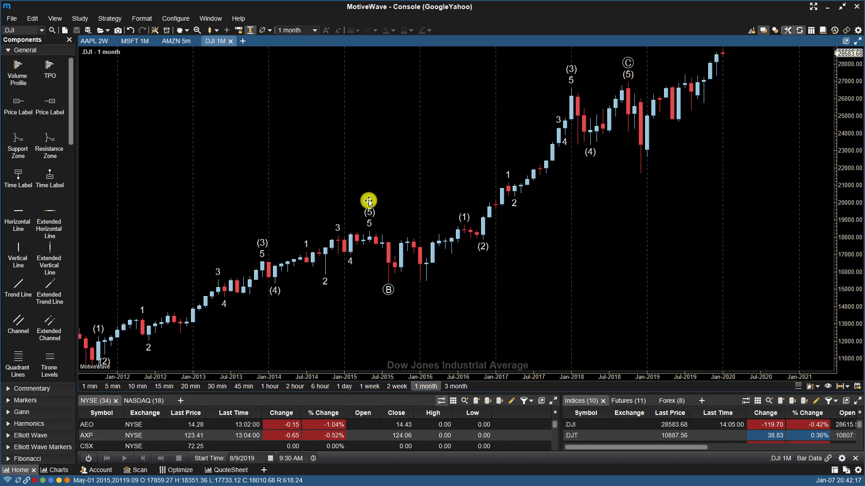
click(368, 200)
mouse_move(369, 200)
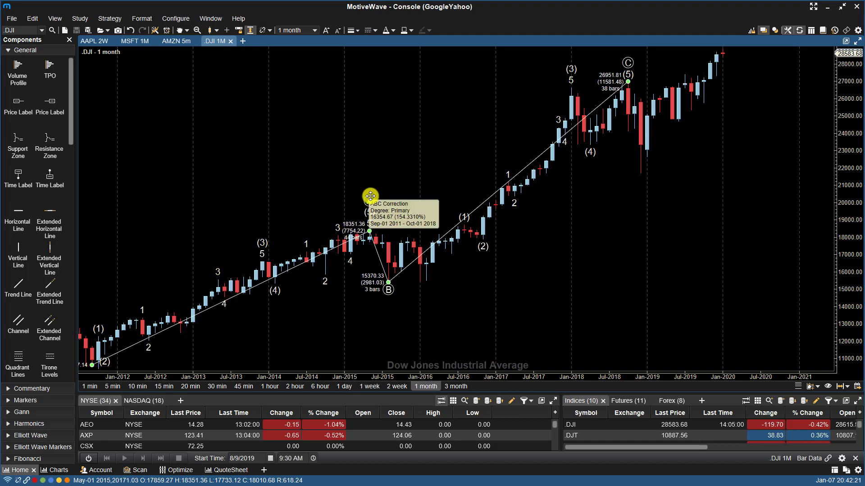
Decompose wave A as an Impulse, replacing its existing child waves
right_click(369, 200)
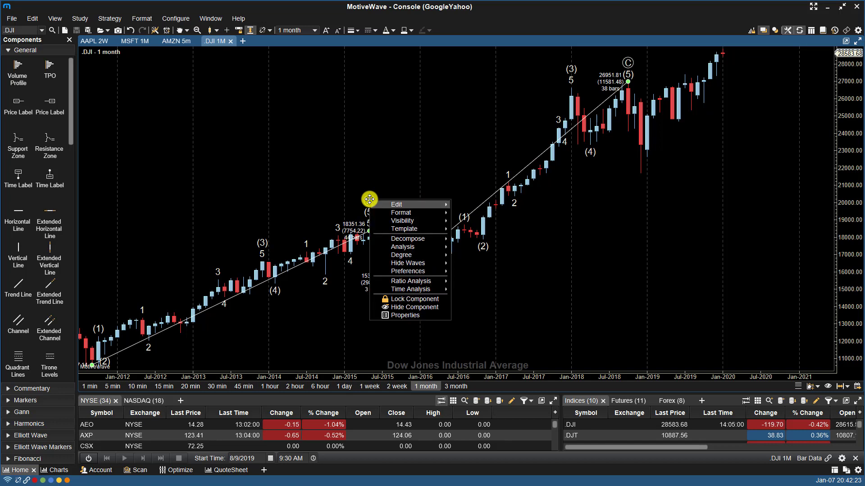
mouse_move(412, 240)
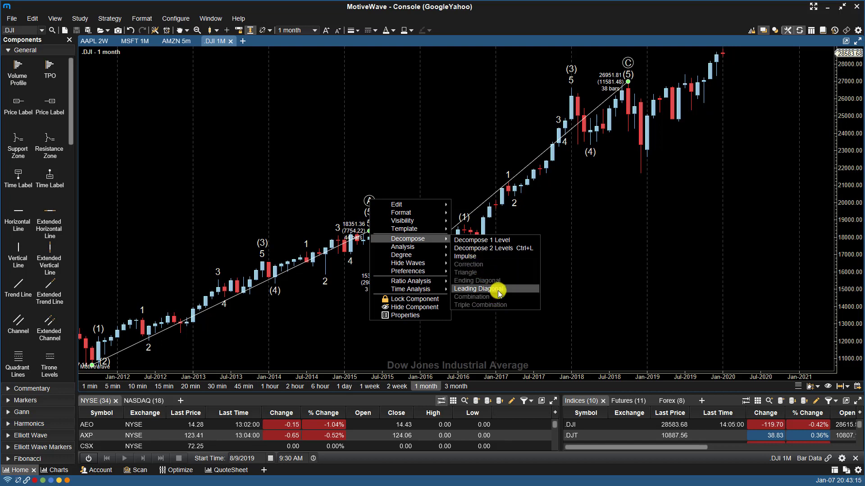
click(466, 257)
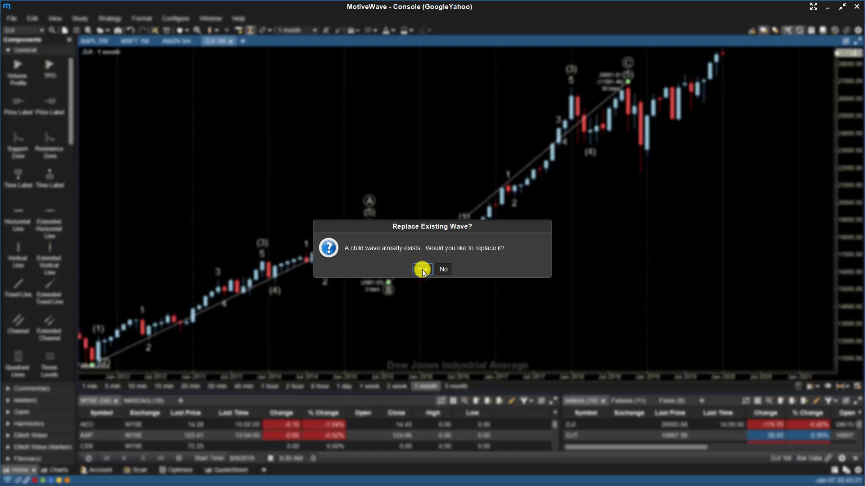
click(422, 270)
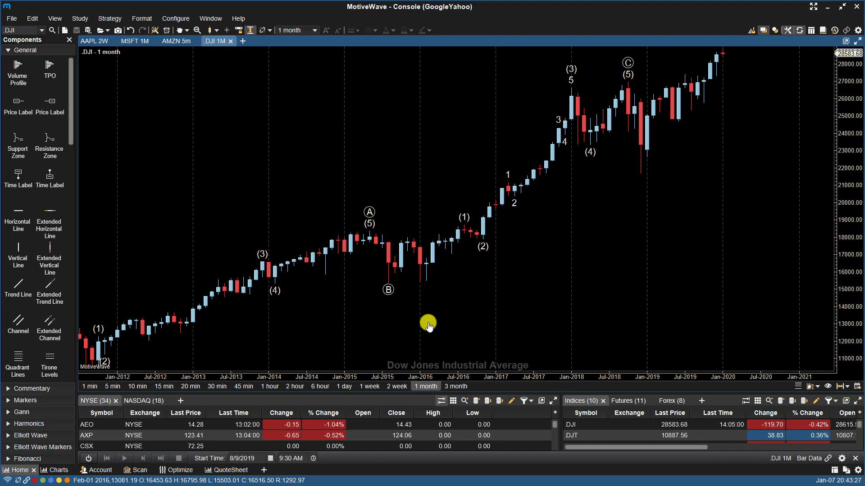
Select the minor 1–5 impulse in wave (3) of C and show its Visibility options
click(369, 212)
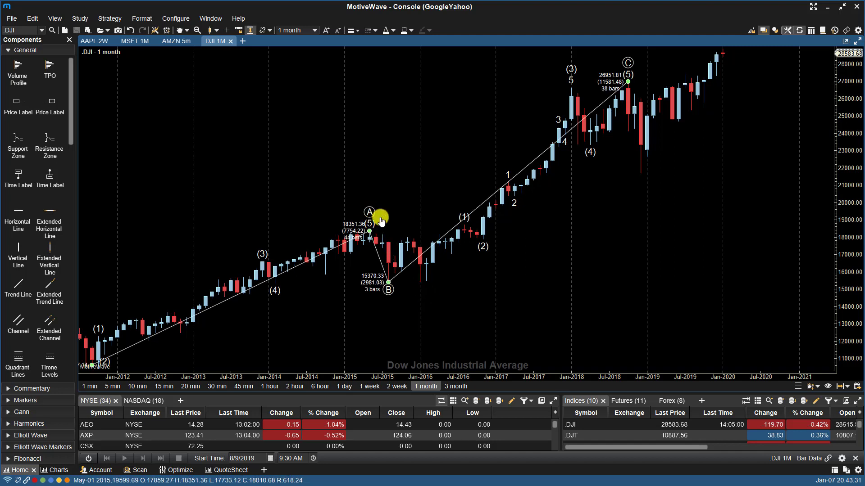
right_click(376, 252)
mouse_move(414, 291)
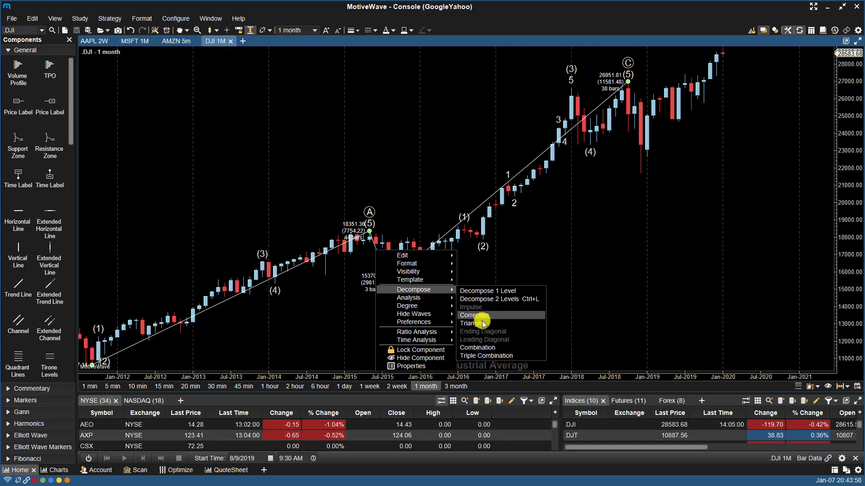
click(508, 175)
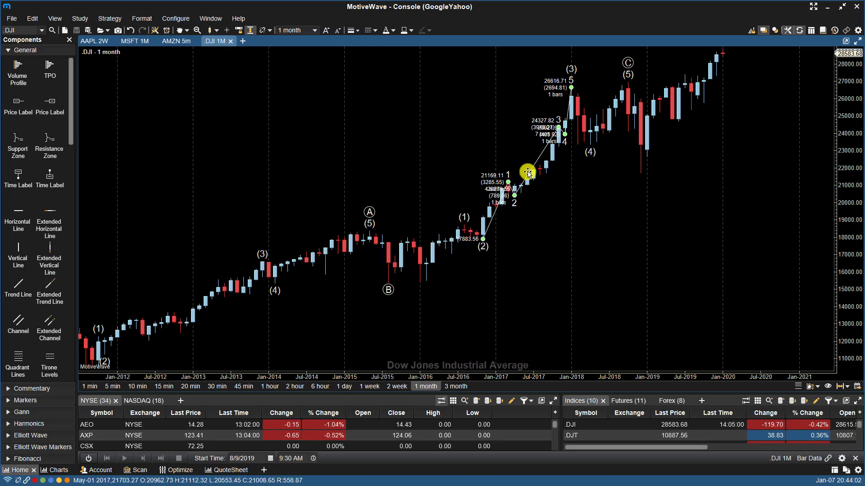
right_click(527, 173)
mouse_move(558, 213)
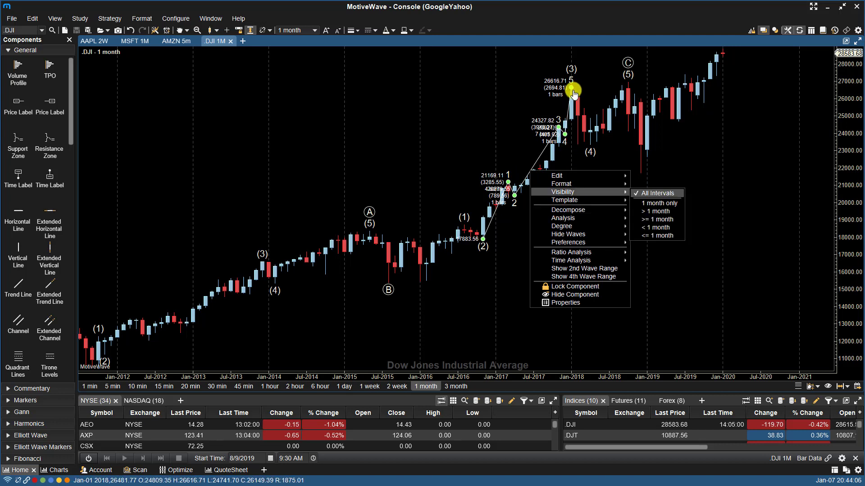
mouse_move(574, 93)
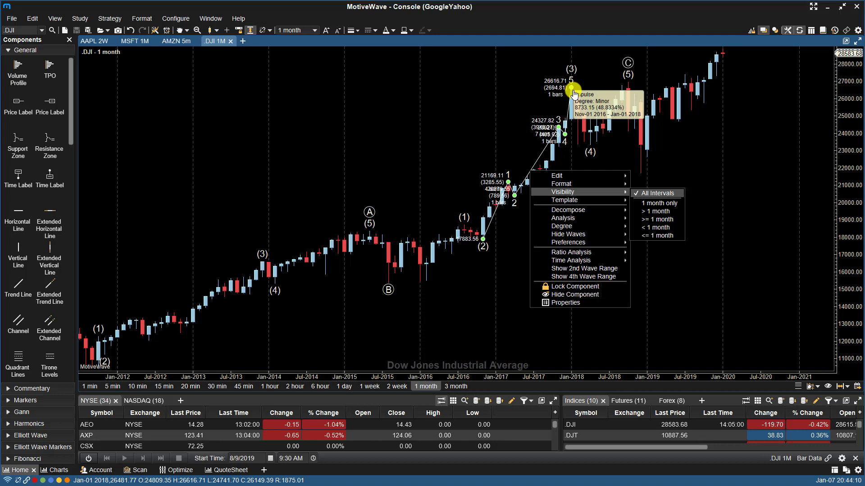
Deselect the wave, then select all Elliott wave drawings with Ctrl+A and delete them
click(384, 100)
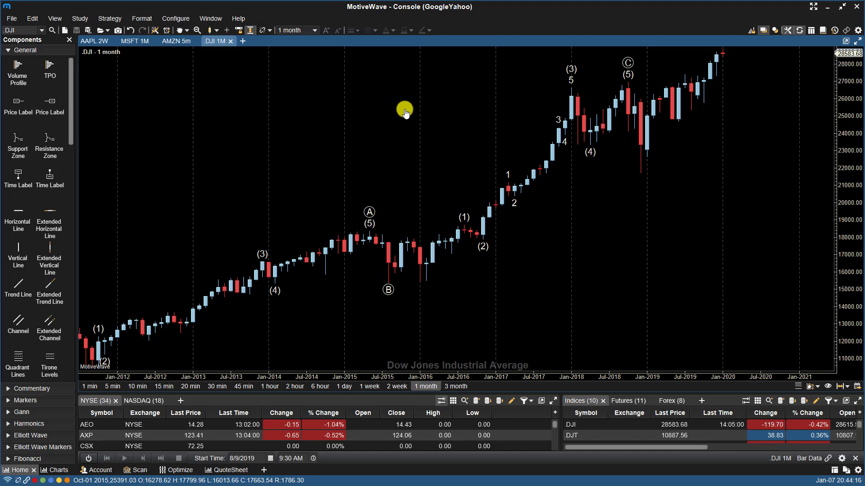
key(ctrl+a)
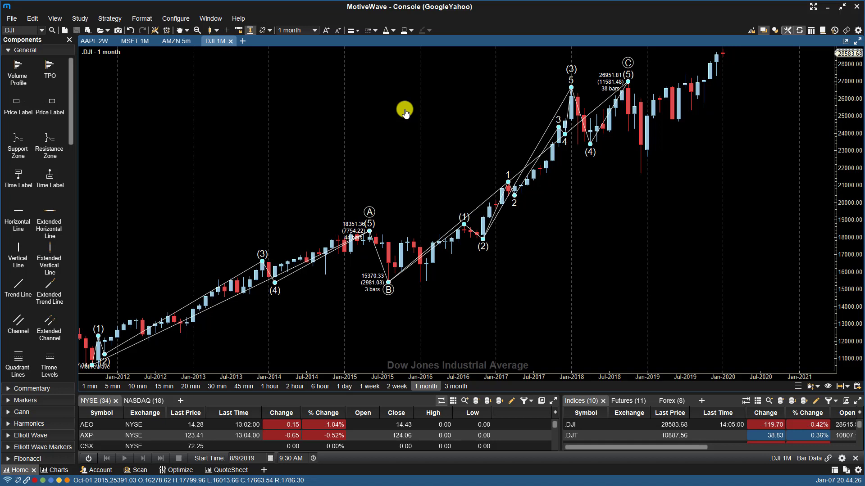
key(Delete)
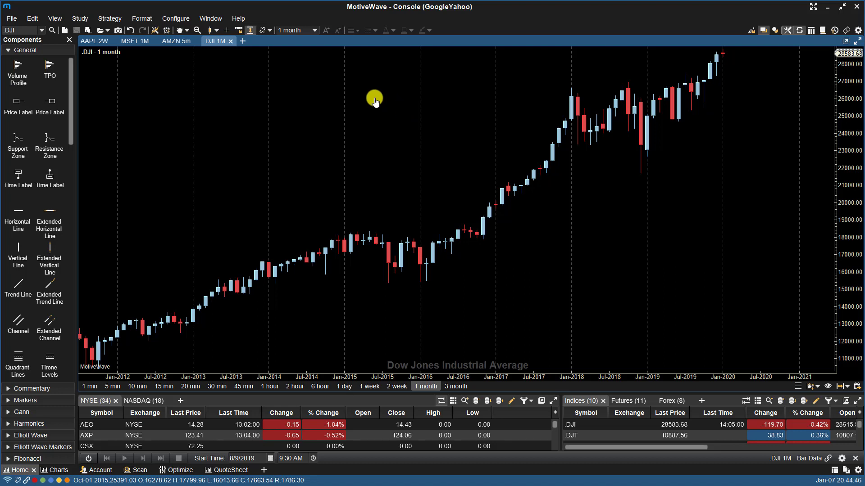
Auto-count the DJI from 2012 to about Jan-2019 as an A-B-C wave, C ending at 26951.81
click(184, 32)
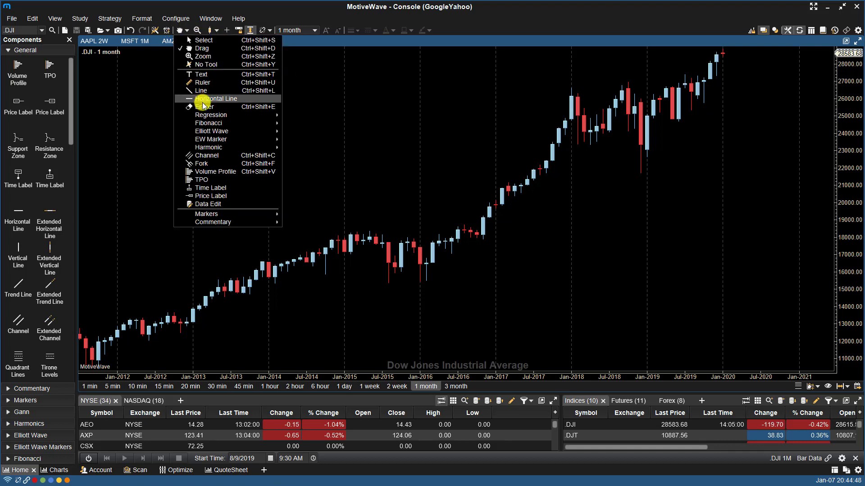
mouse_move(238, 131)
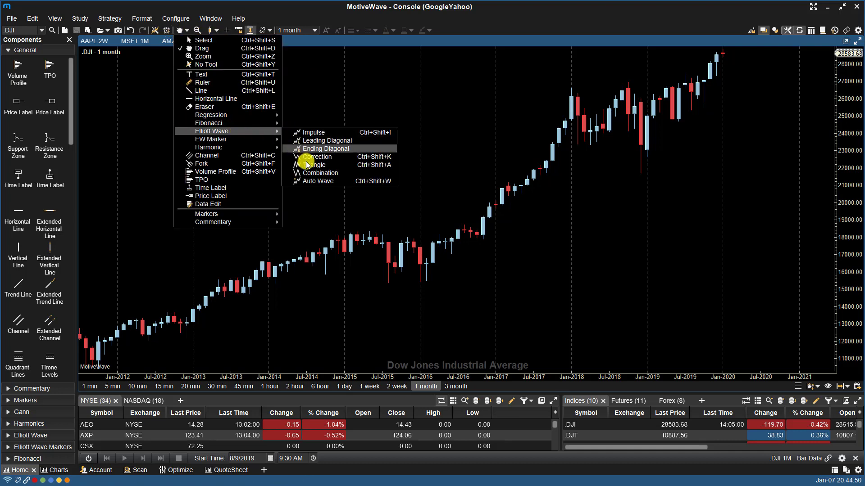
click(328, 179)
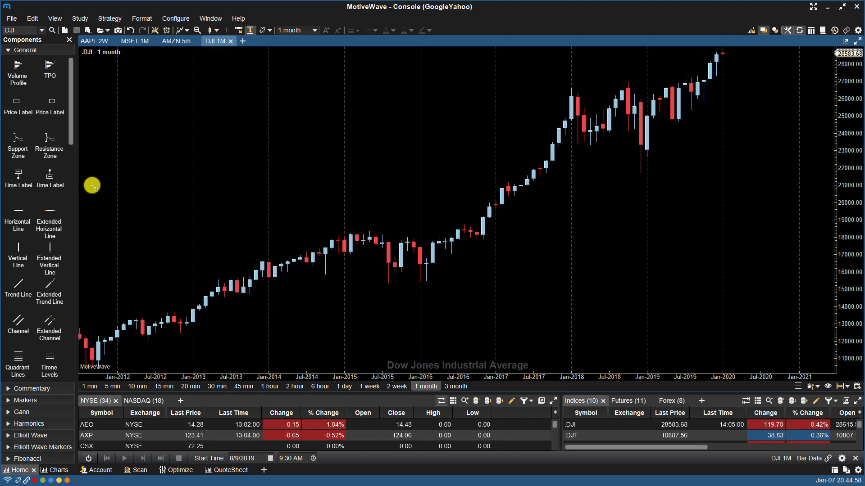
mouse_move(92, 186)
mouse_down()
mouse_move(279, 177)
mouse_move(637, 139)
mouse_up()
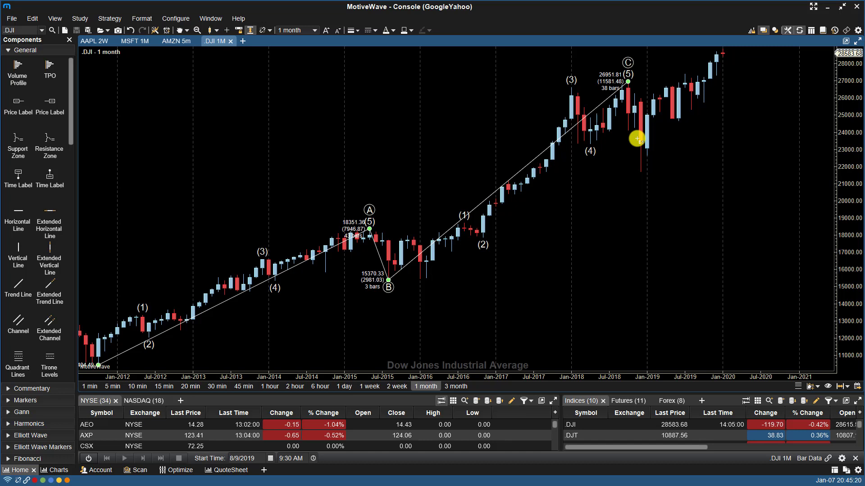
Delete the automatic A-B-C wave count and bring up the Elliott Wave pattern submenu
click(636, 139)
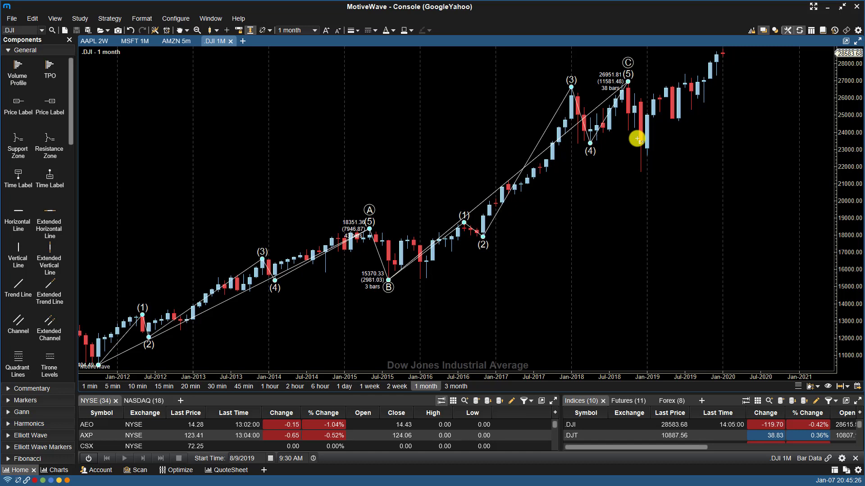
key(Delete)
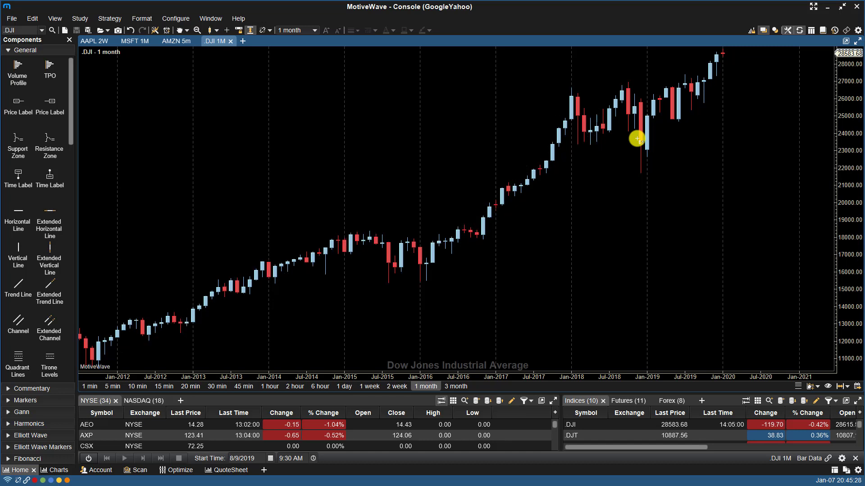
click(181, 31)
mouse_move(223, 131)
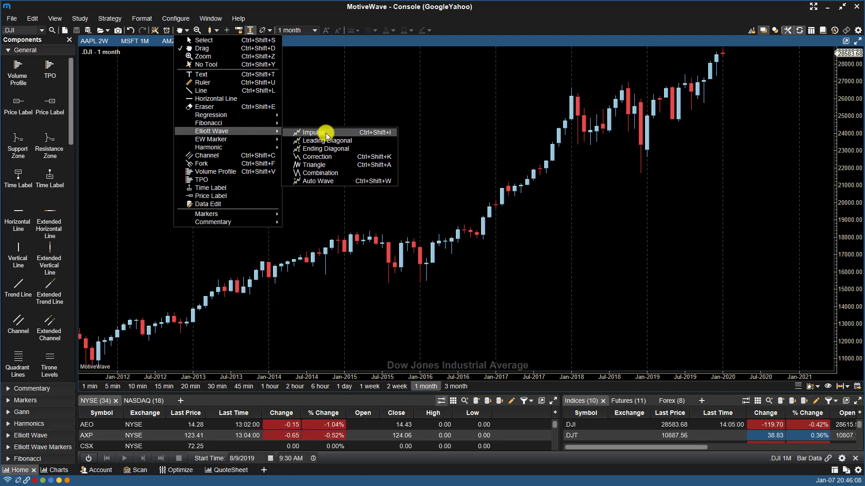
Draw a 1–5 impulse from the 2012 low to about Jan-2018, wave 5 at 26306.70
click(325, 133)
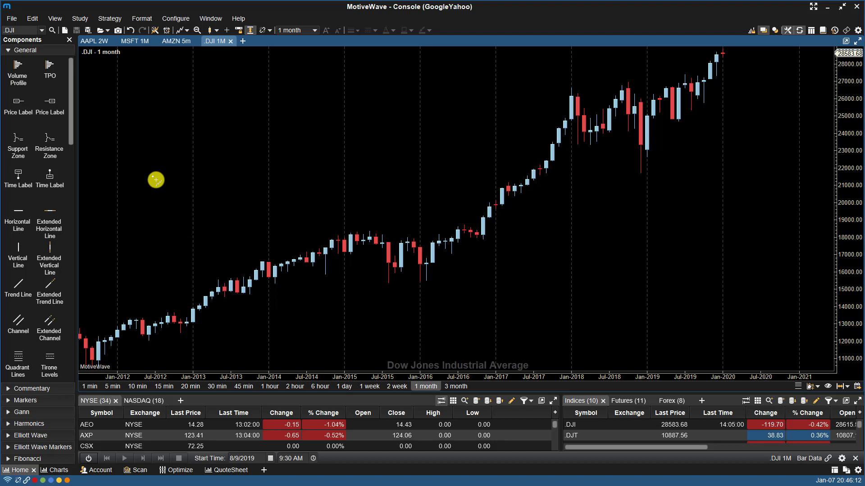
drag(101, 203, 597, 154)
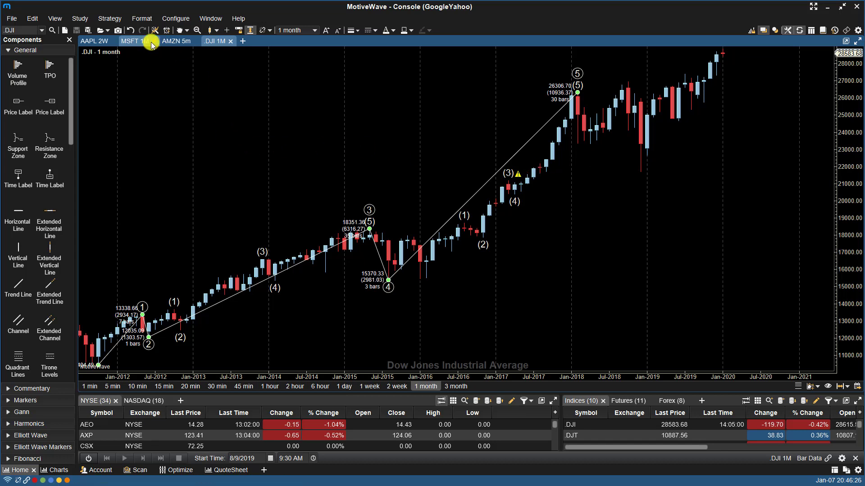
Add a nested 1–5 impulse over mid-2012 to early-2013, peaking at 14887.51
click(180, 31)
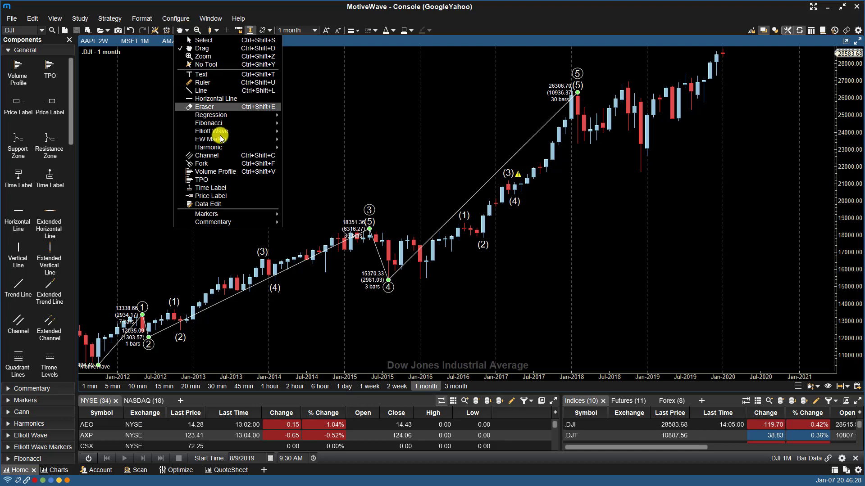
mouse_move(227, 148)
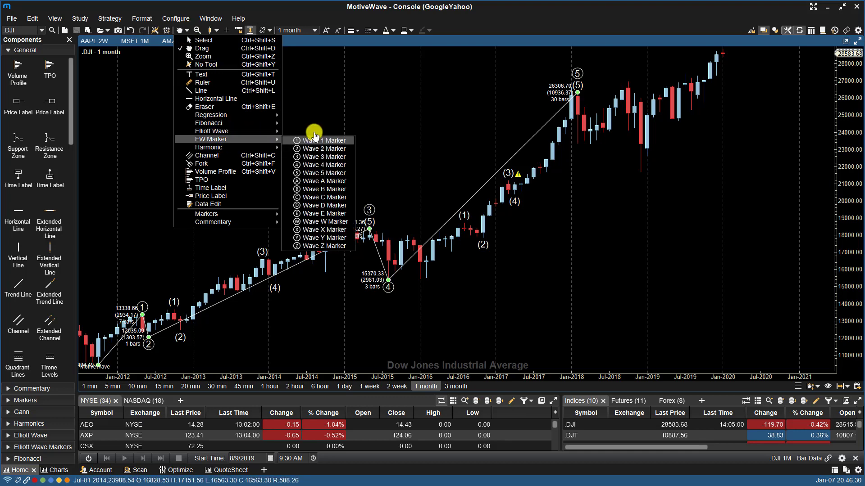
mouse_move(249, 132)
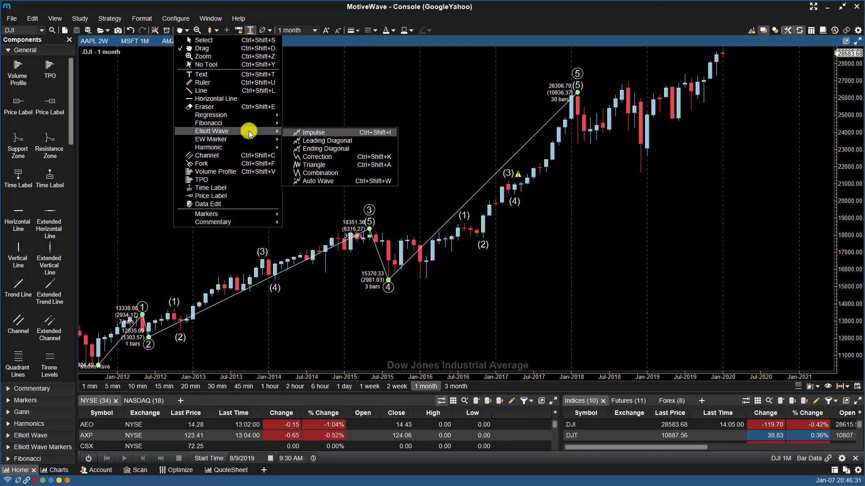
click(307, 134)
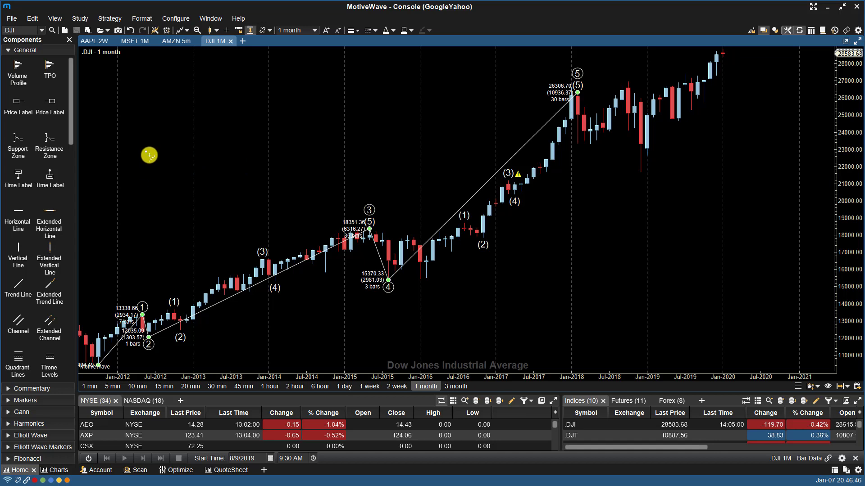
drag(149, 155, 218, 155)
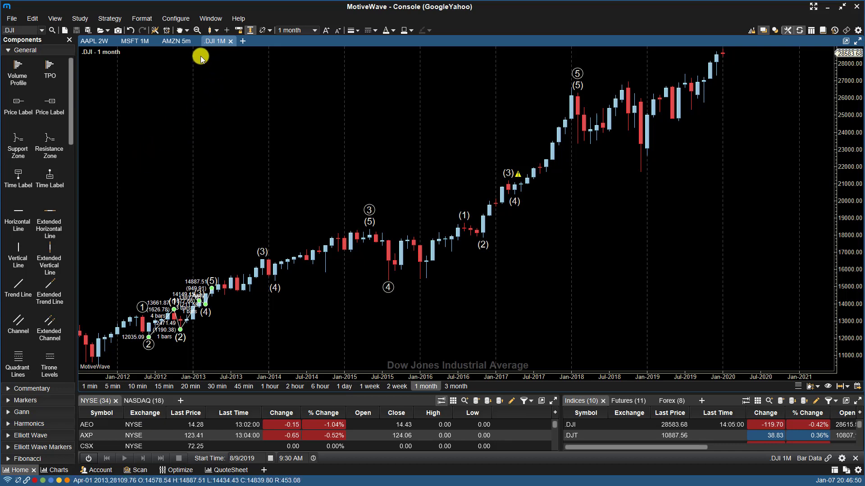
click(187, 31)
mouse_move(214, 131)
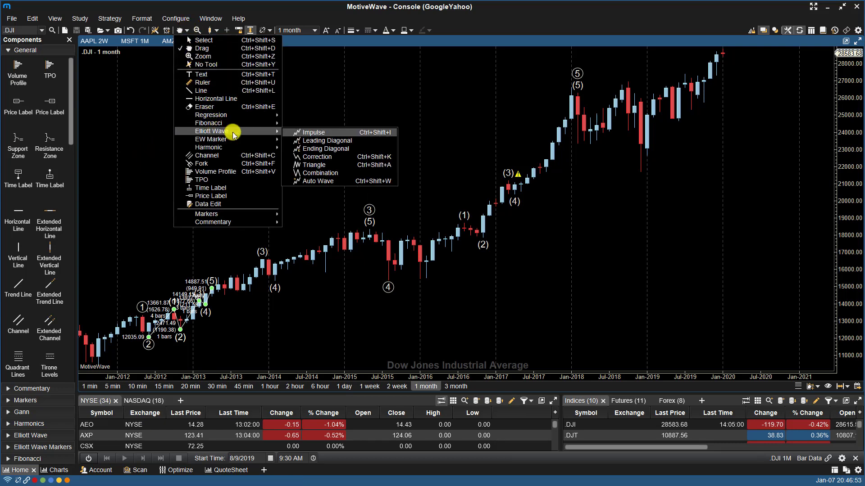
click(291, 132)
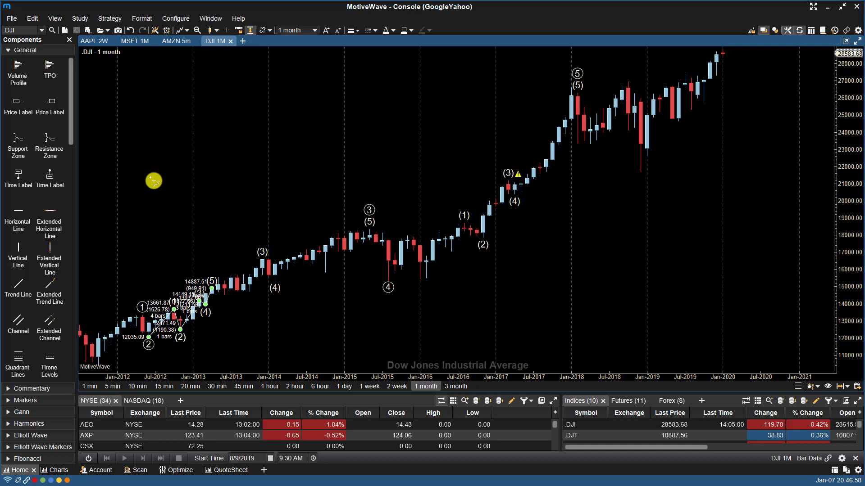
click(153, 181)
click(194, 128)
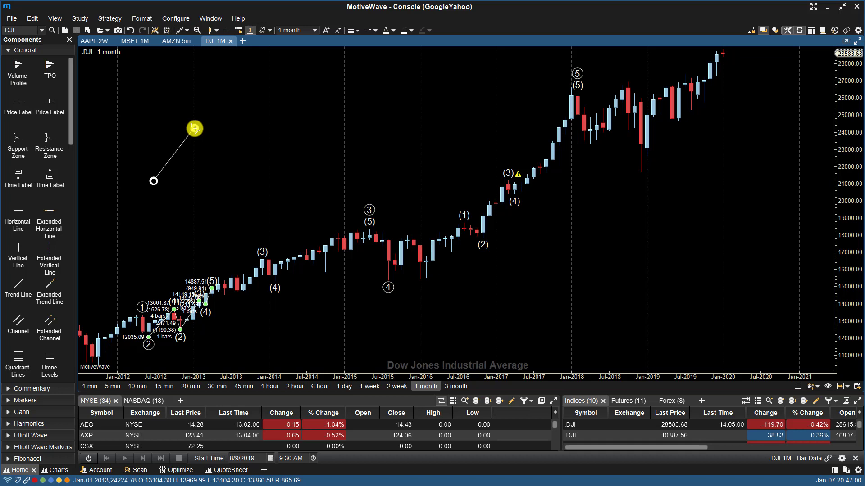
click(219, 166)
click(246, 126)
click(272, 158)
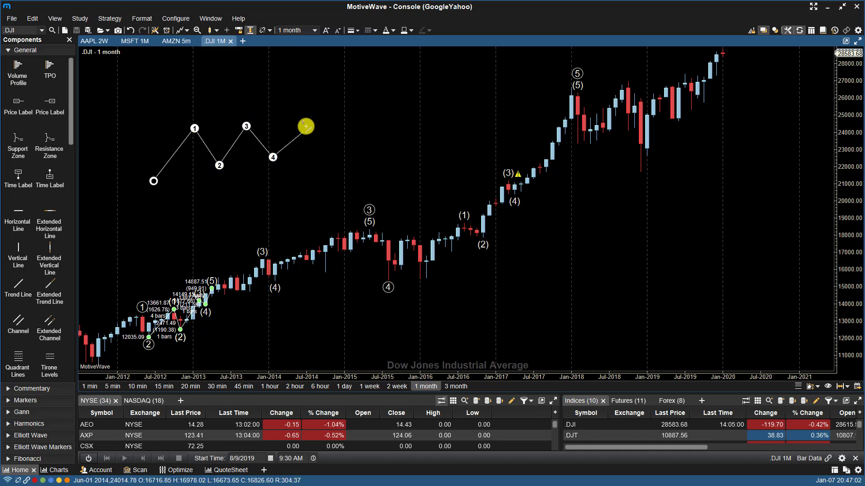
click(307, 123)
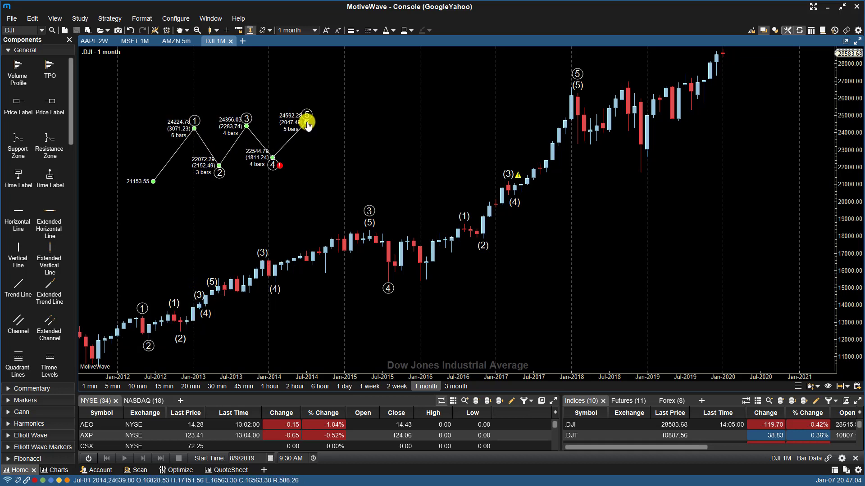
mouse_move(309, 126)
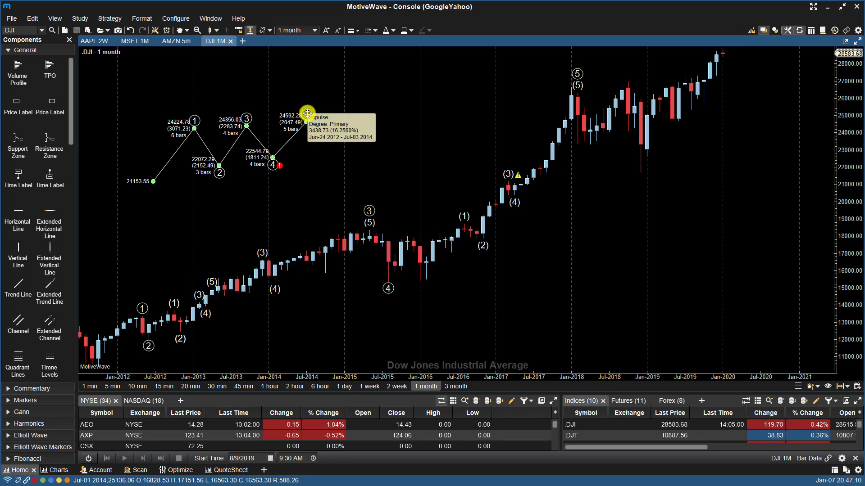
key(Delete)
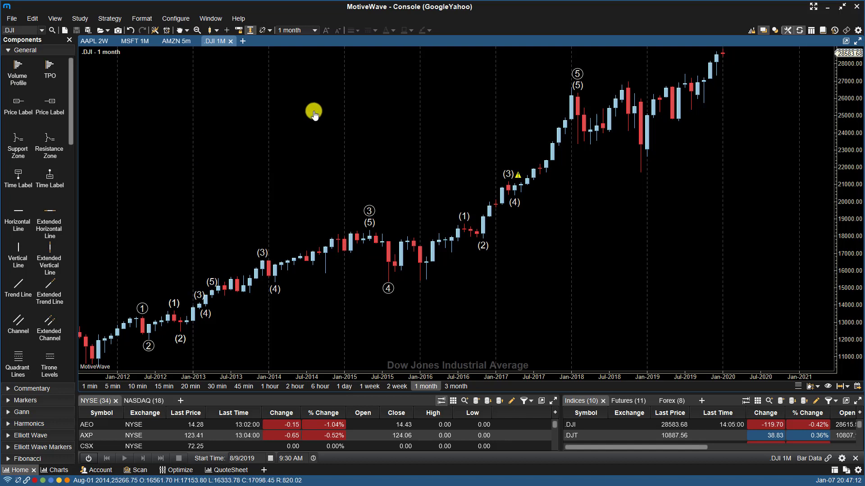